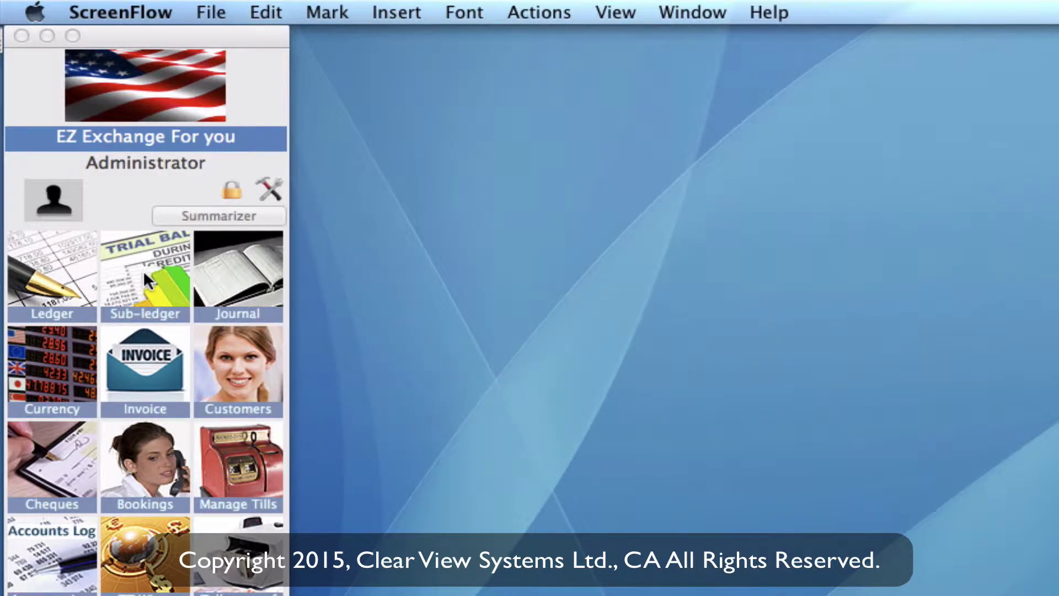
Step: List all sub-ledger accounts with balances and open a blank Subledger Accounts Entry form
{"action": "left_click", "coordinate": [143, 270]}
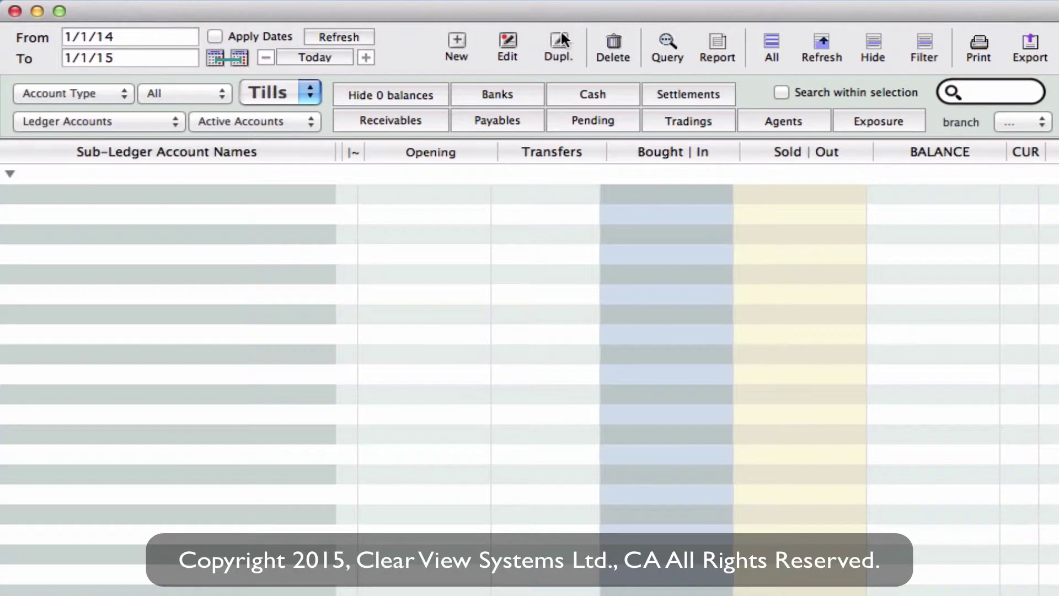
{"action": "left_click", "coordinate": [770, 42]}
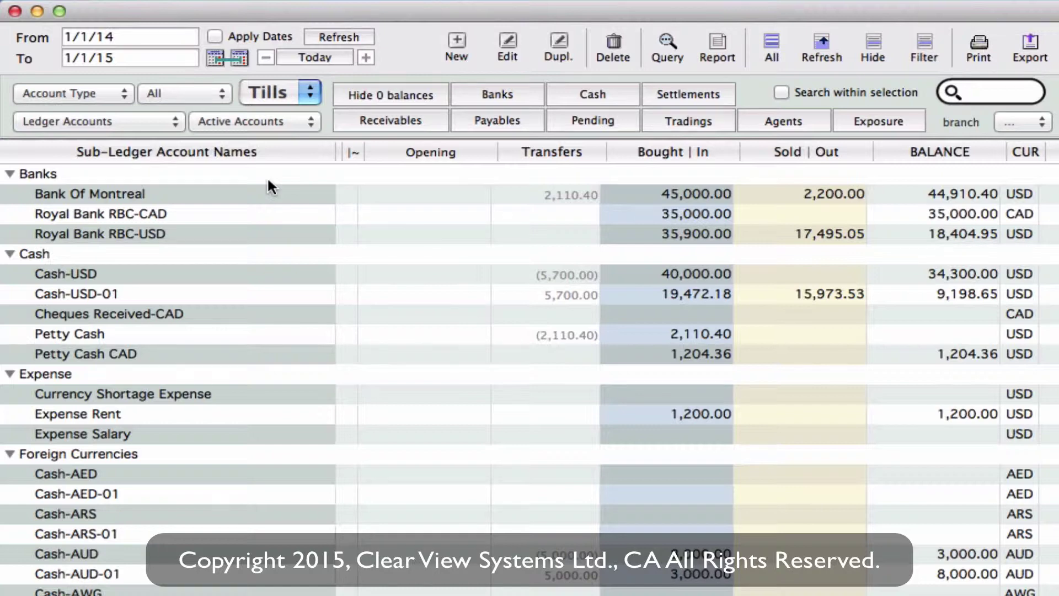
{"action": "left_click", "coordinate": [455, 46]}
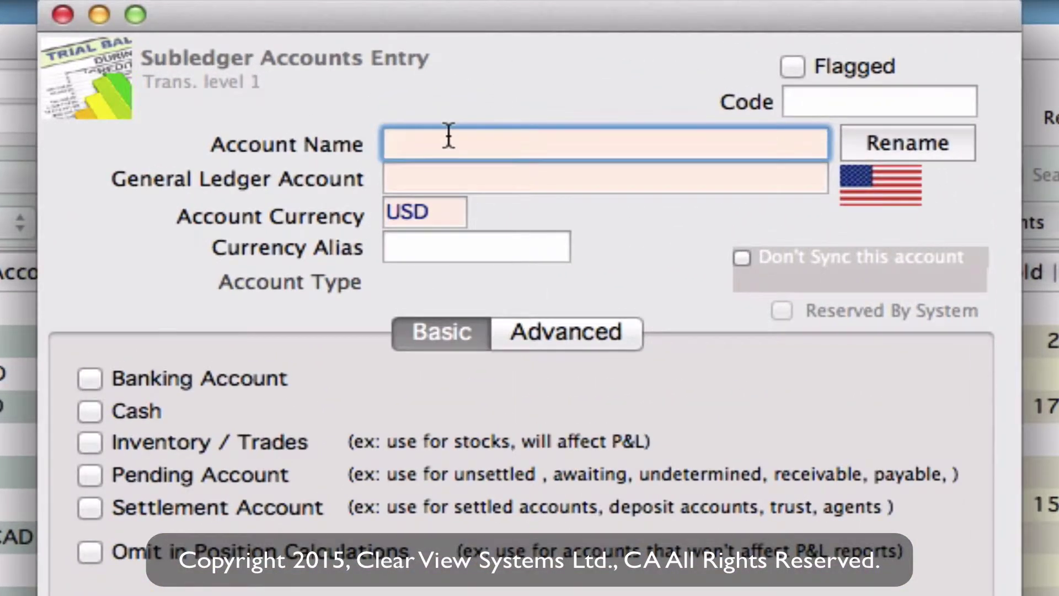
Step: Name the account 'Debit Card' and filter the main-account picker with 'ca' to show Cash
{"action": "type", "text": "Debit Cars"}
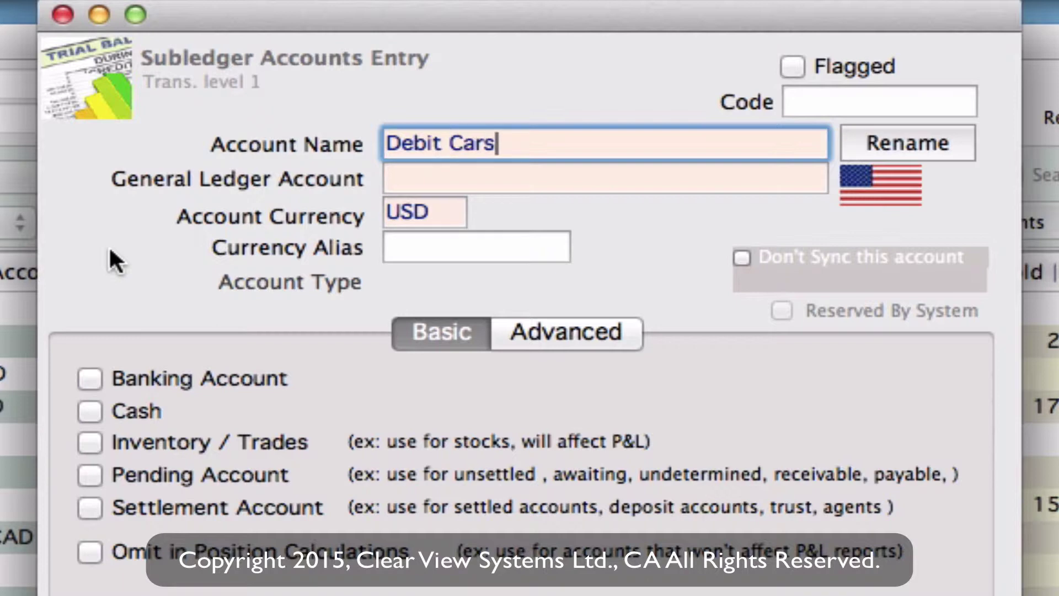
{"action": "key", "text": "BackSpace"}
{"action": "type", "text": "d"}
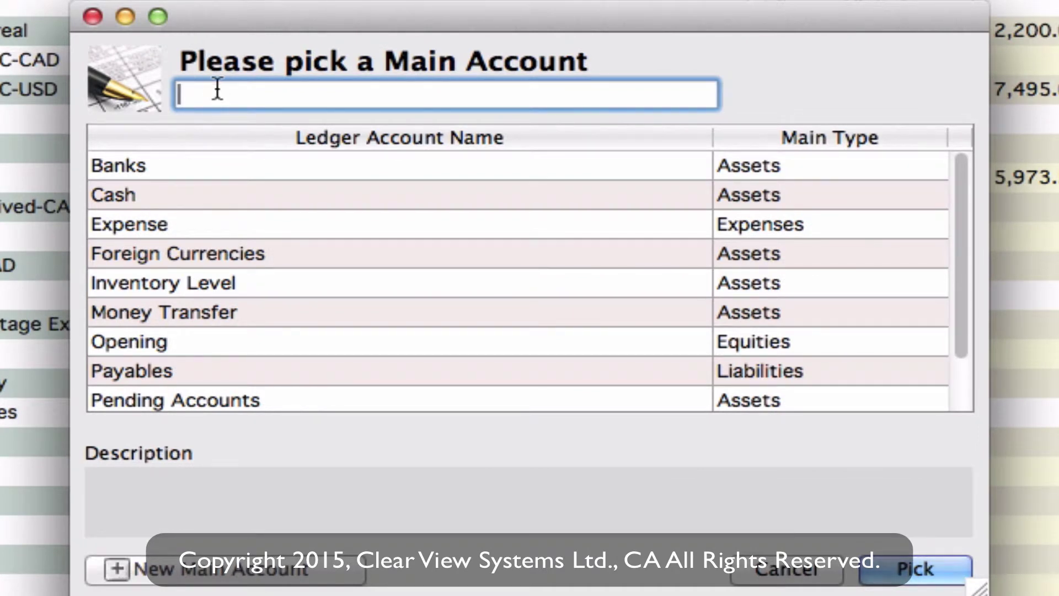
{"action": "type", "text": "ca"}
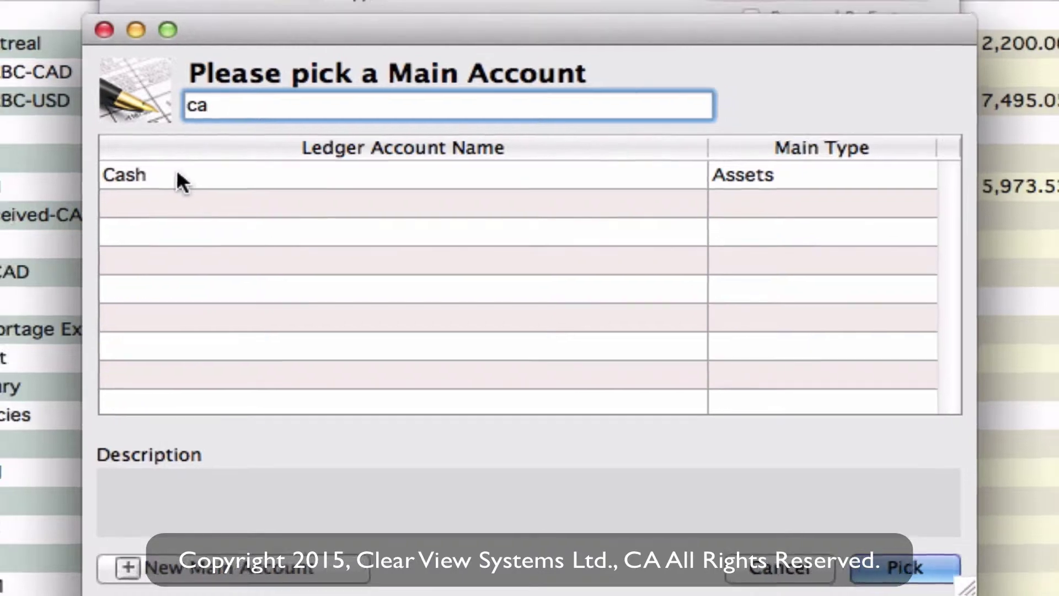
Step: Assign Debit Card to Cash, enable Settlement Account and the invoice pulldown option, then save
{"action": "double_click", "coordinate": [167, 165]}
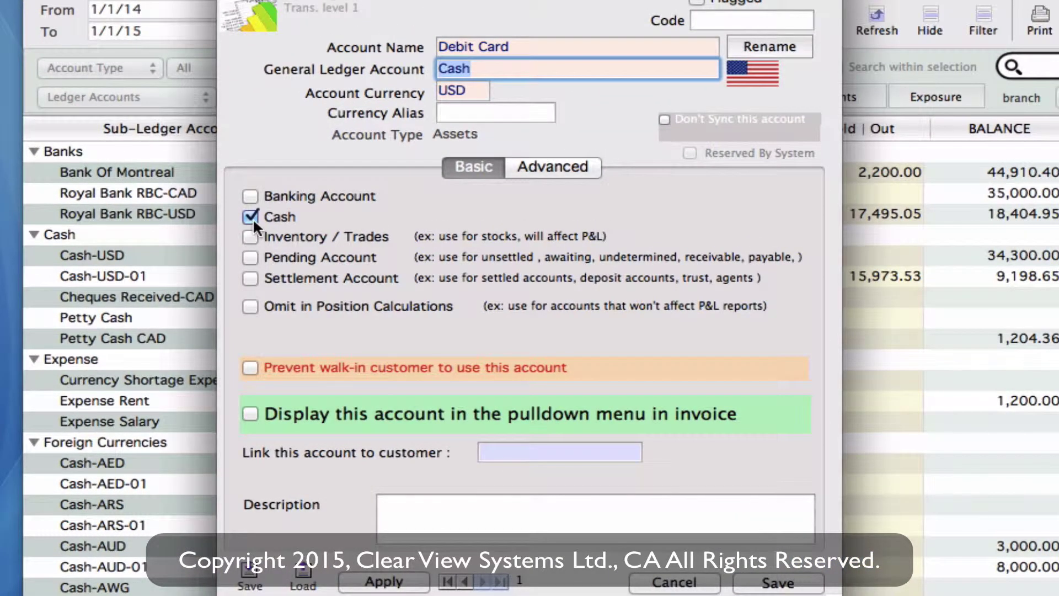
{"action": "left_click", "coordinate": [249, 278]}
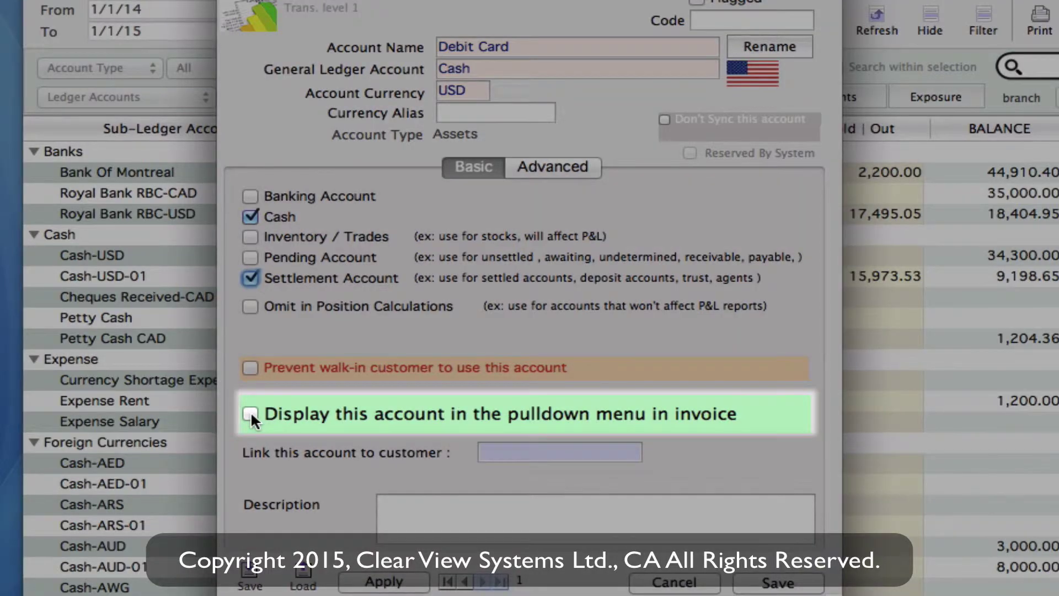
{"action": "left_click", "coordinate": [250, 412]}
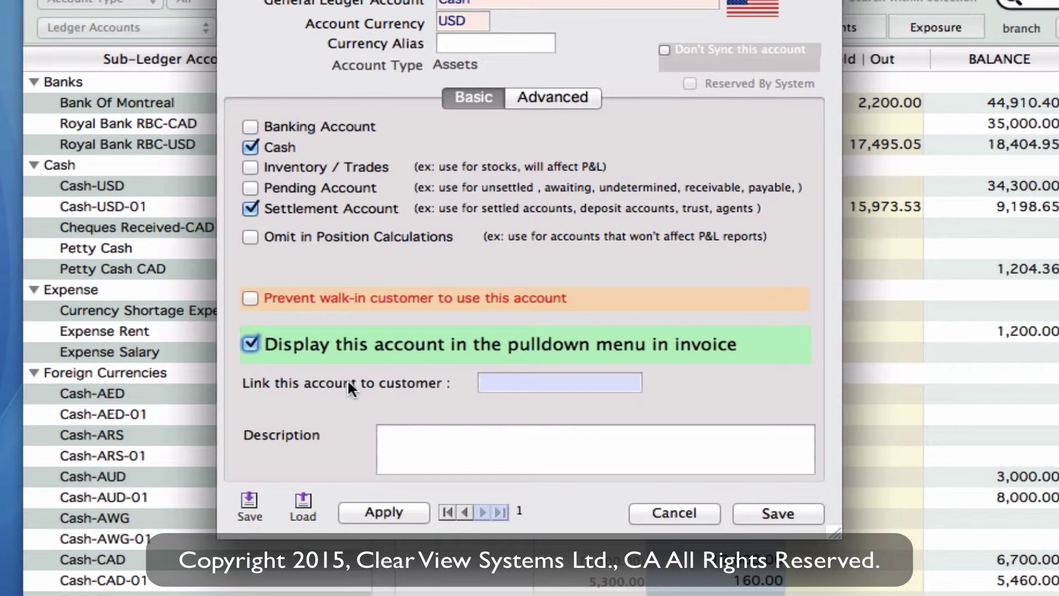
{"action": "left_click", "coordinate": [749, 517]}
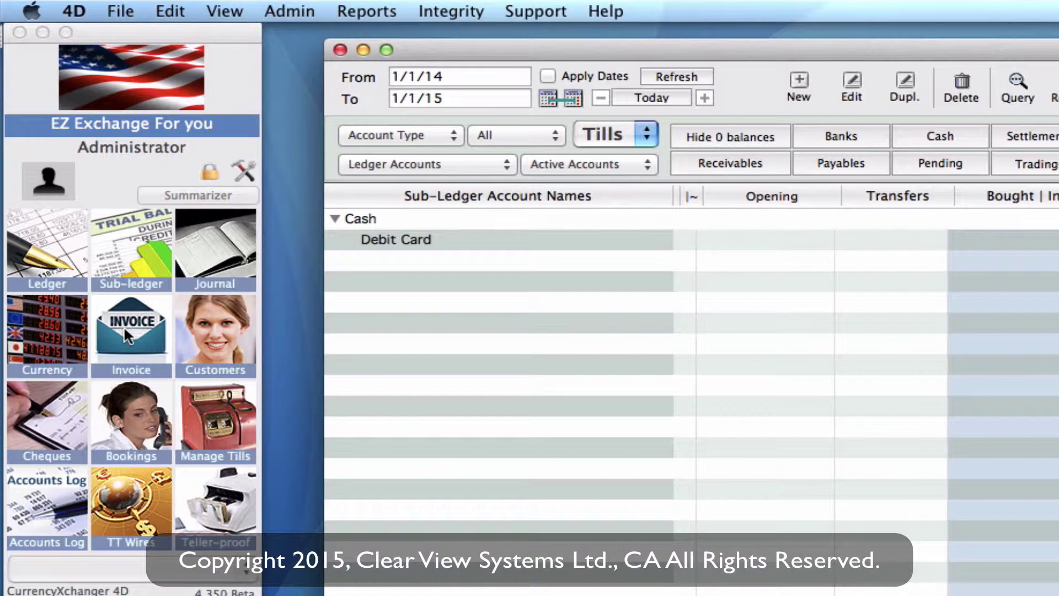
Step: Create a new invoice selling 300 EUR at 1.29435 for 388.31 USD
{"action": "left_click", "coordinate": [124, 326]}
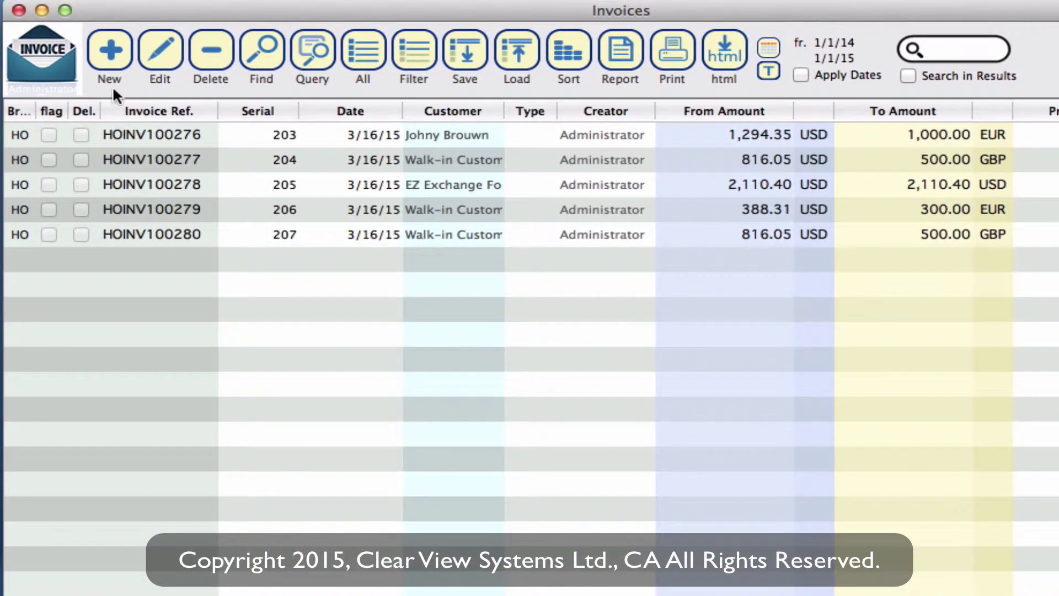
{"action": "left_click", "coordinate": [111, 51]}
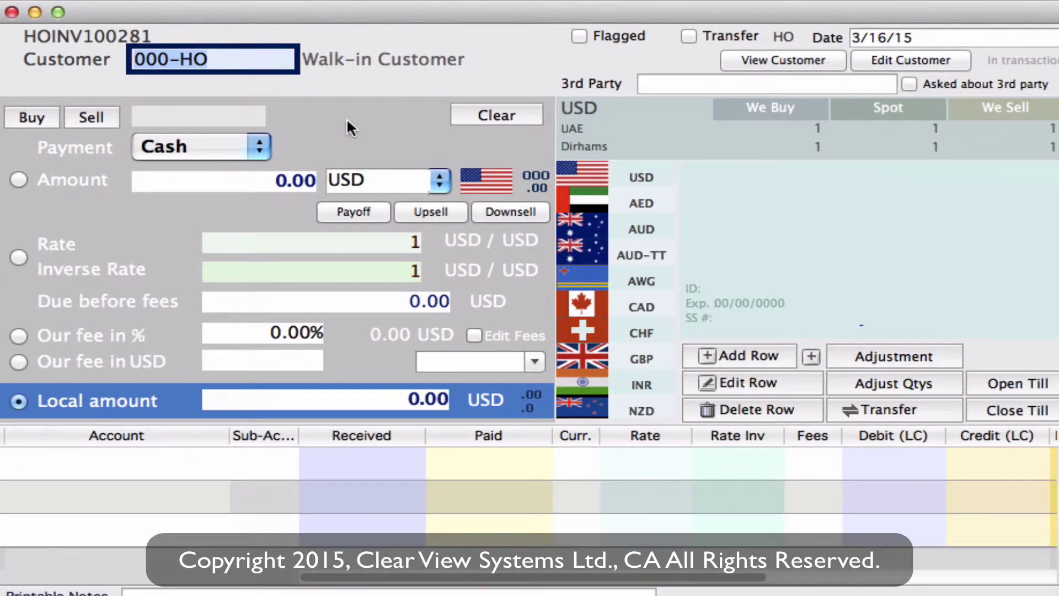
{"action": "key", "text": "Tab"}
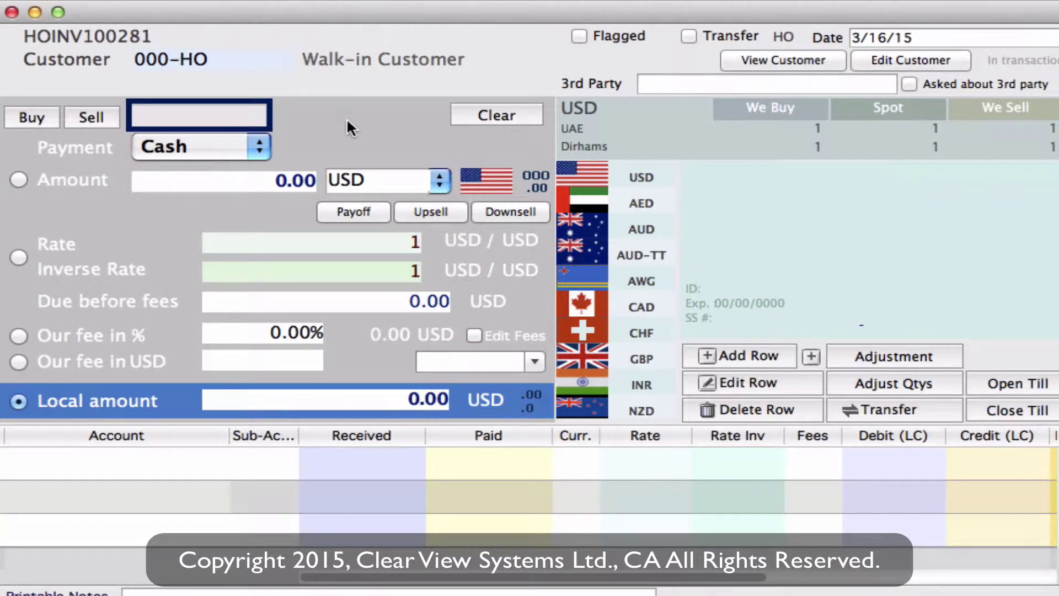
{"action": "type", "text": "EUR"}
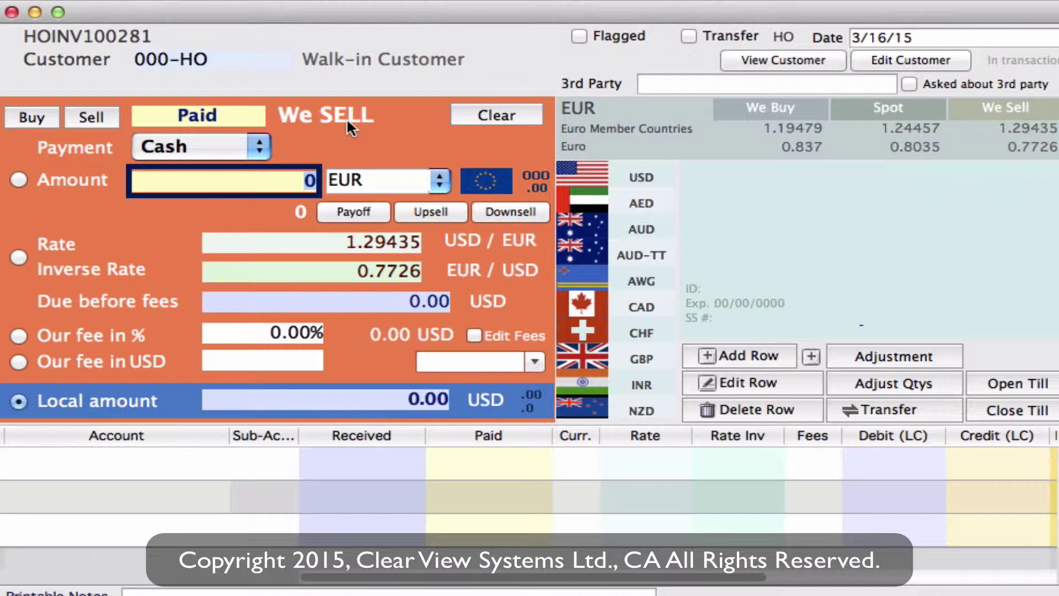
{"action": "type", "text": "300"}
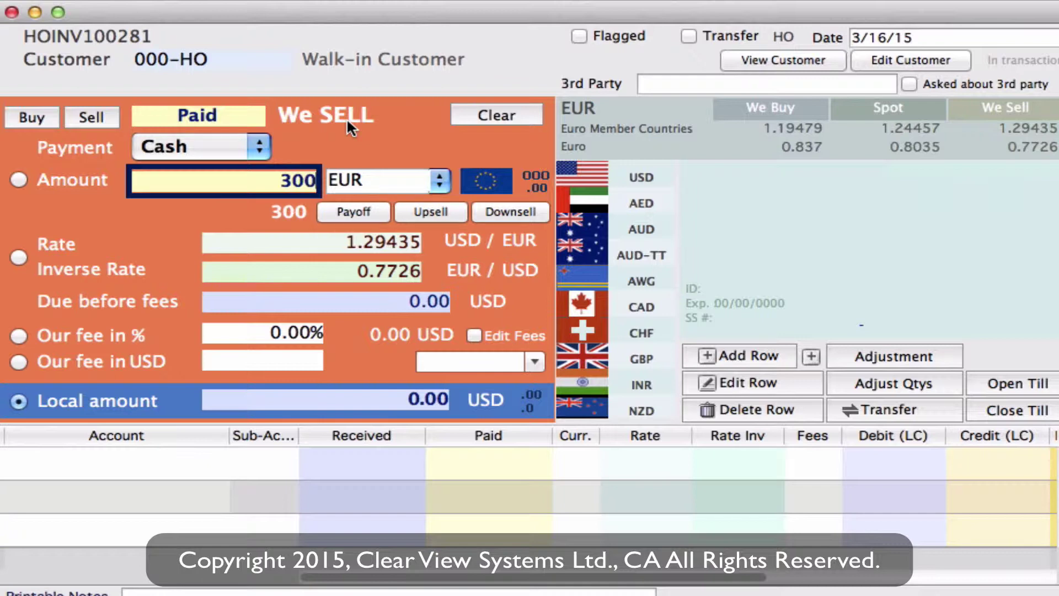
{"action": "key", "text": "Tab"}
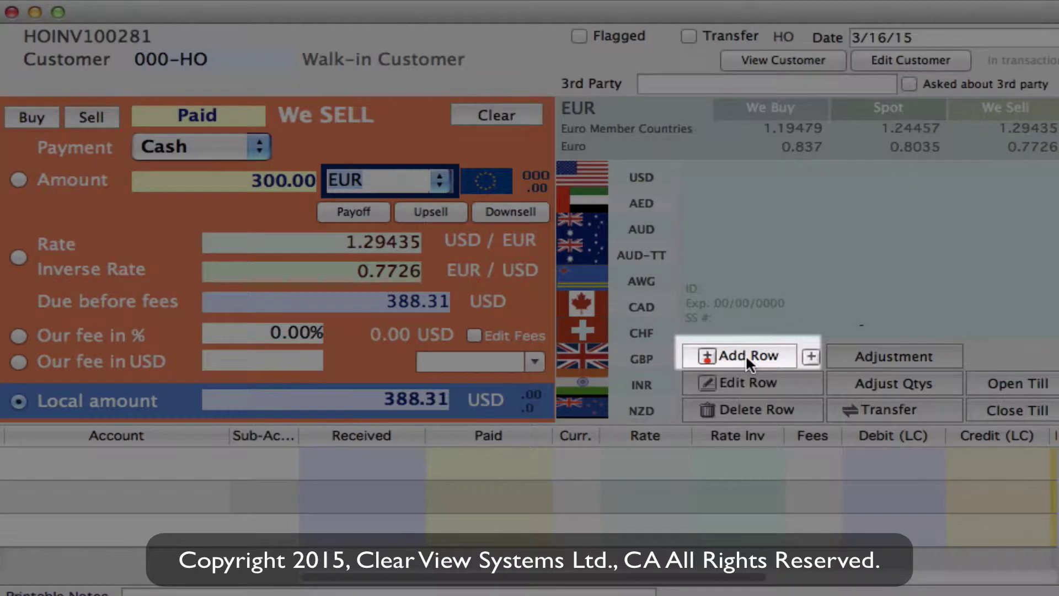
Step: Add a Cash-EUR-01 row counting three 100 EUR notes and save the count
{"action": "left_click", "coordinate": [746, 354]}
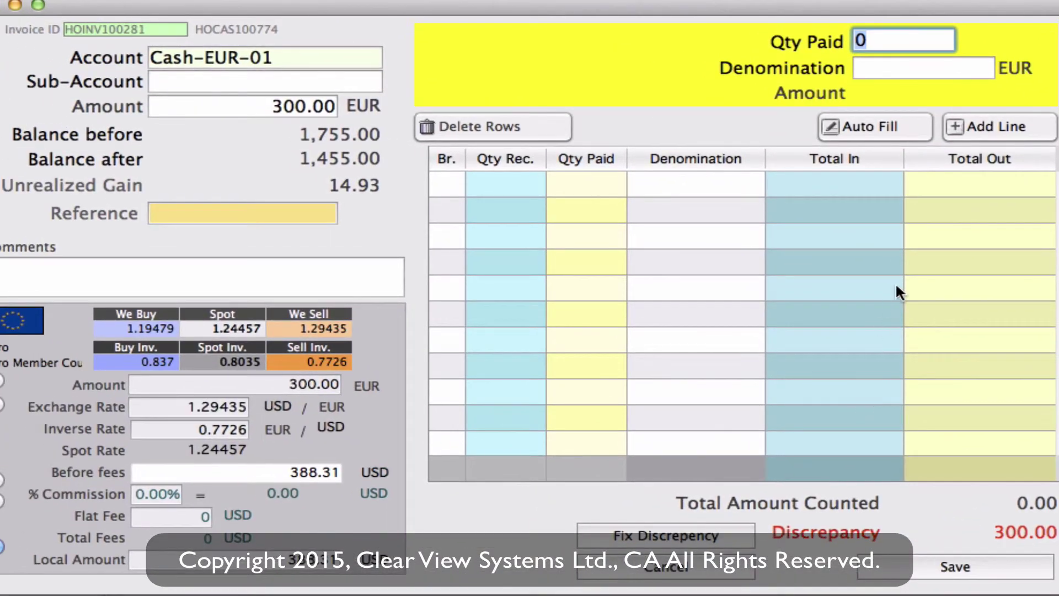
{"action": "type", "text": "3"}
{"action": "key", "text": "Tab"}
{"action": "type", "text": "100"}
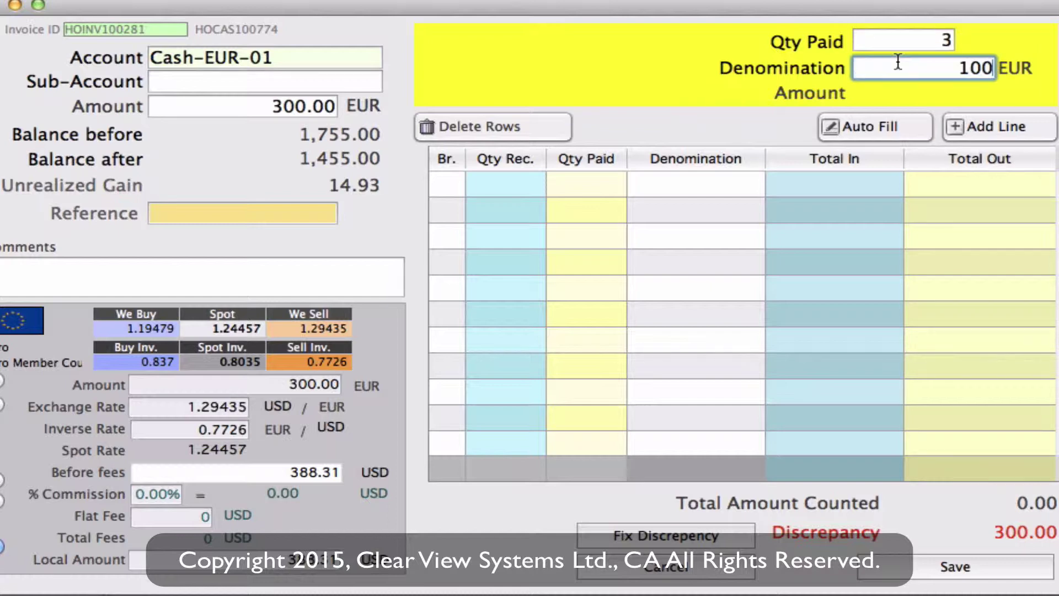
{"action": "left_click", "coordinate": [985, 123]}
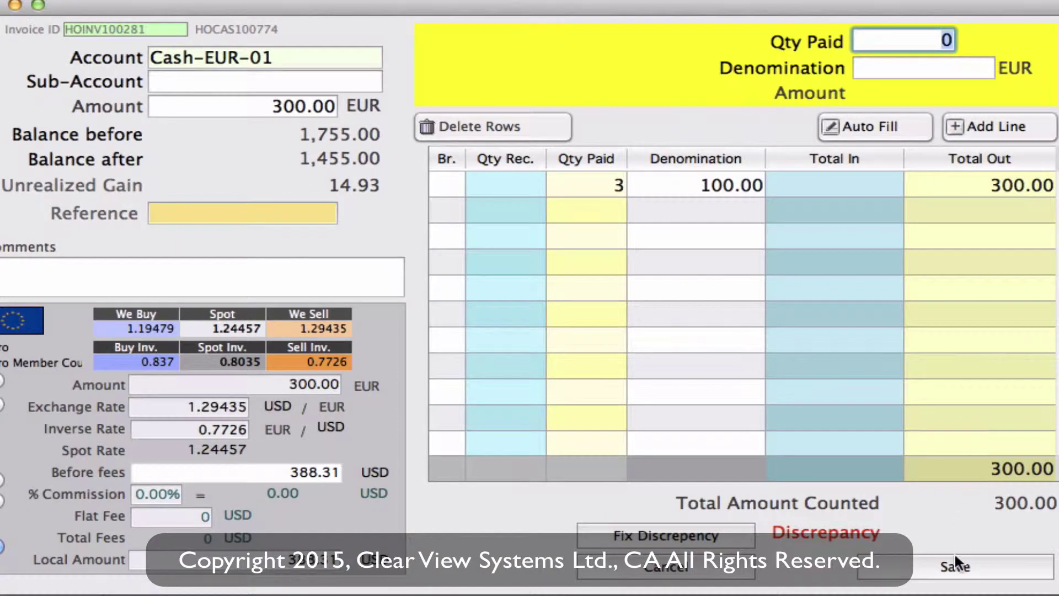
{"action": "left_click", "coordinate": [956, 563]}
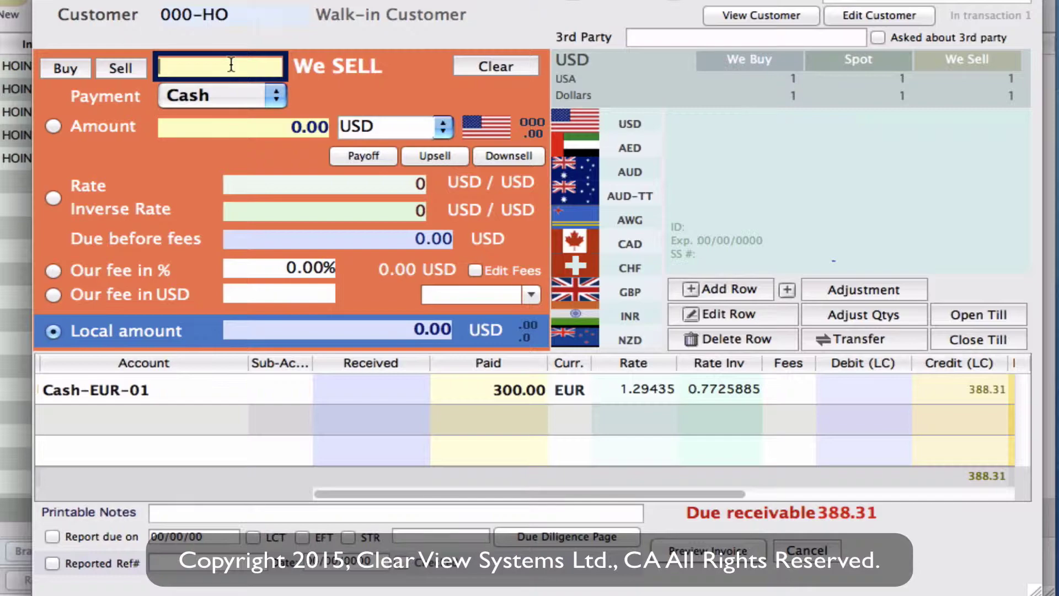
Step: Switch to the Buy side and set payment method to Account using Debit Card
{"action": "key", "text": "Return"}
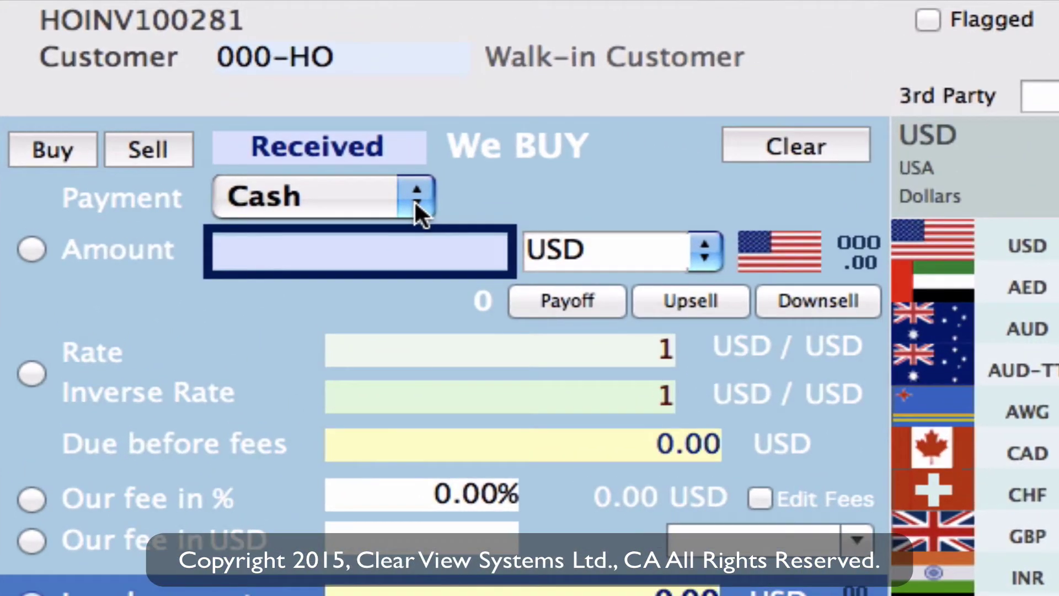
{"action": "left_click", "coordinate": [317, 128]}
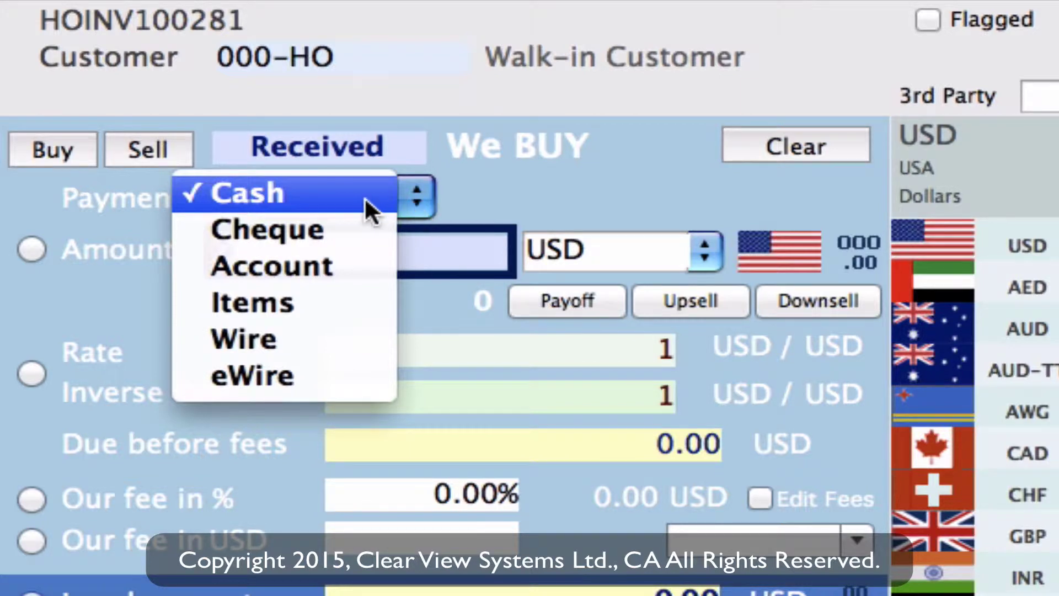
{"action": "left_click", "coordinate": [353, 266]}
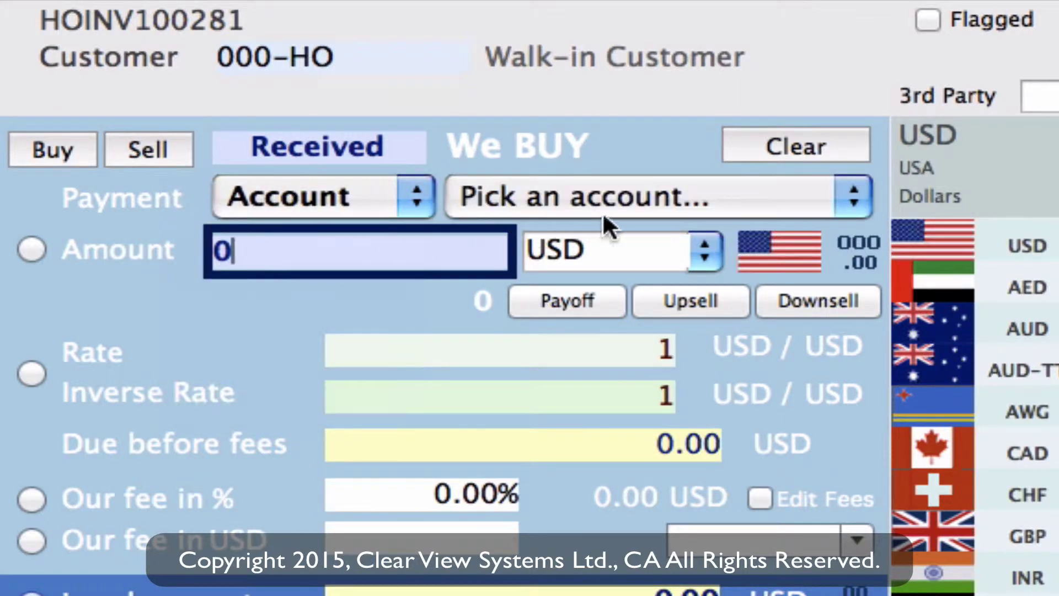
{"action": "left_click", "coordinate": [856, 207]}
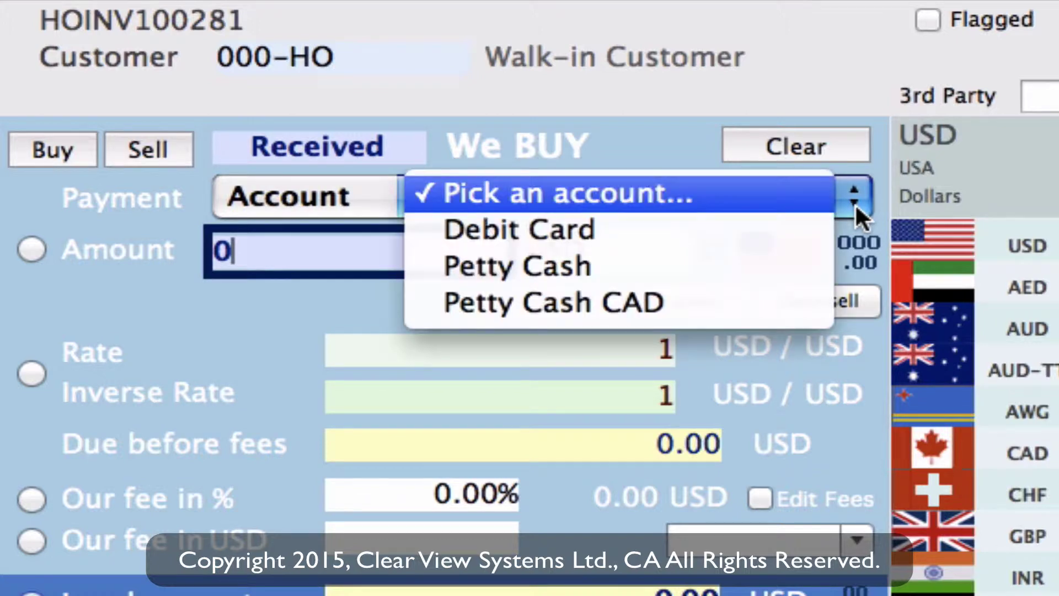
{"action": "left_click", "coordinate": [612, 224]}
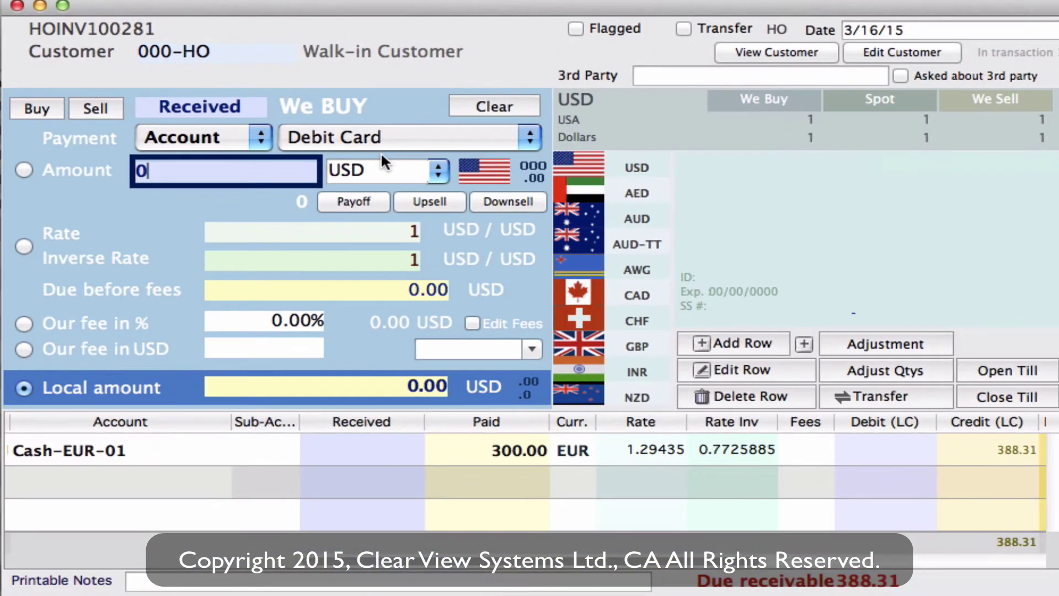
Step: Add a Debit Card receipt line of 388.31 USD with reference number 2348
{"action": "left_click", "coordinate": [732, 338]}
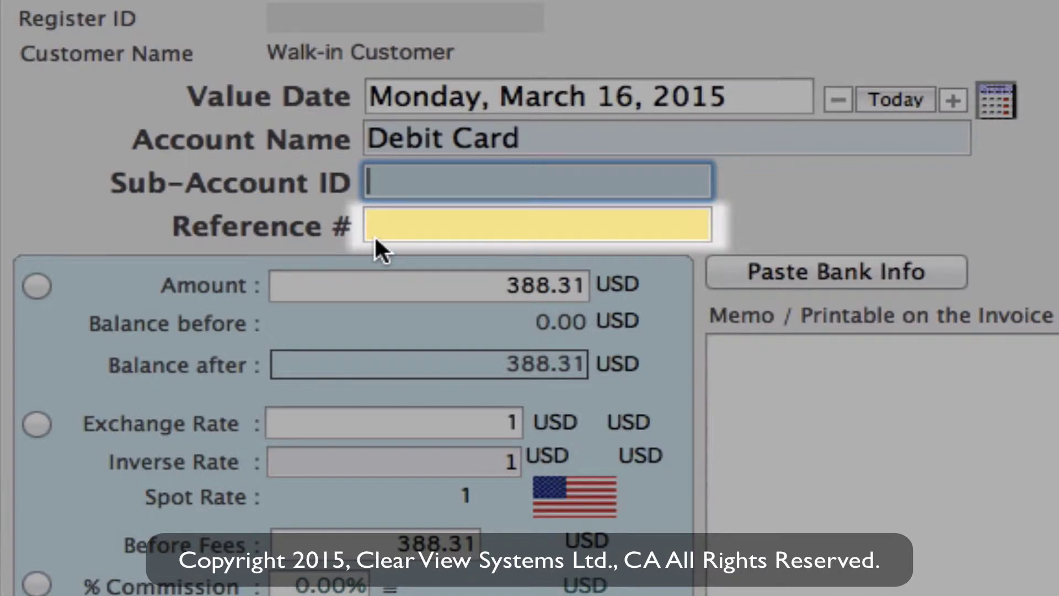
{"action": "left_click", "coordinate": [398, 228]}
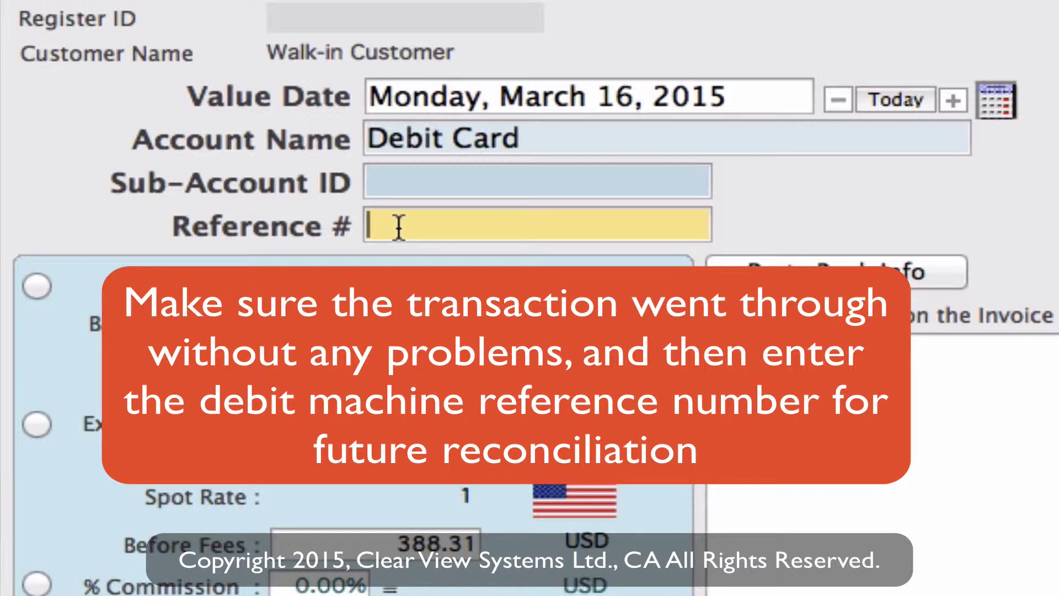
{"action": "type", "text": "2348"}
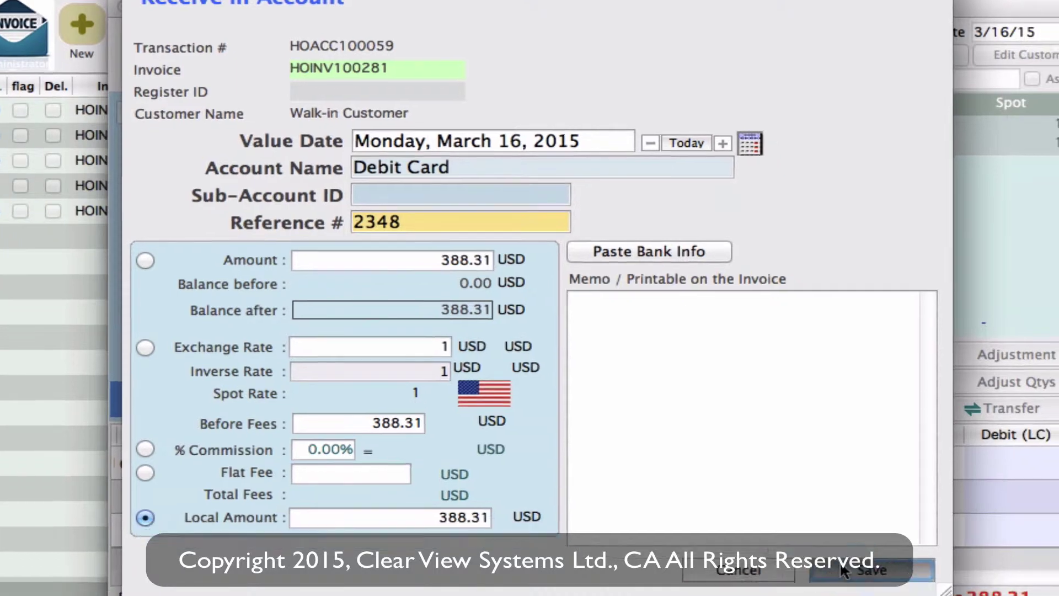
{"action": "left_click", "coordinate": [854, 576]}
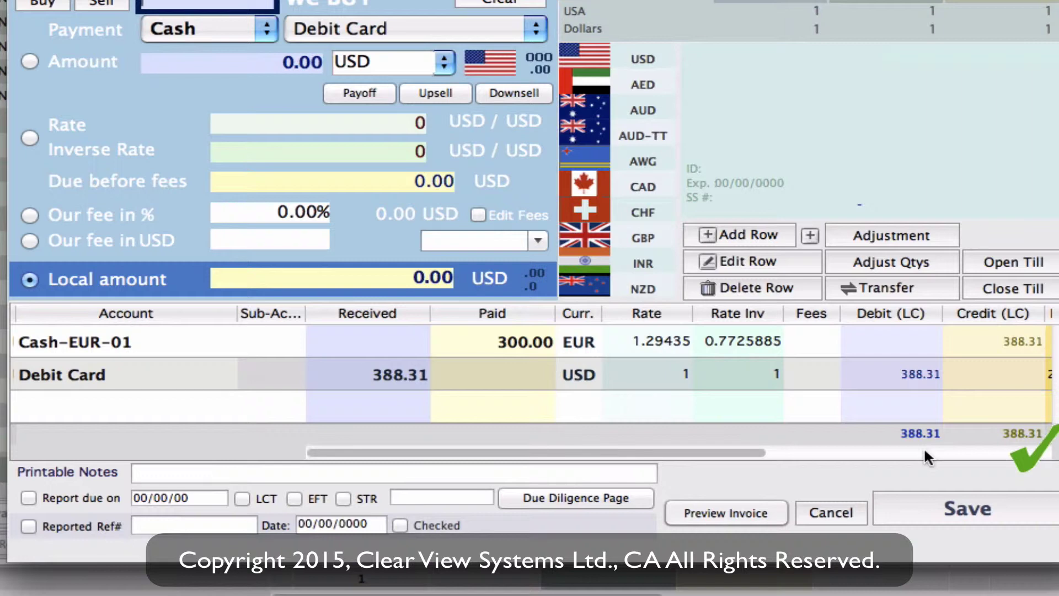
Step: Save the transaction as invoice HOINV100281 and close it to the Invoices list
{"action": "left_click", "coordinate": [948, 510]}
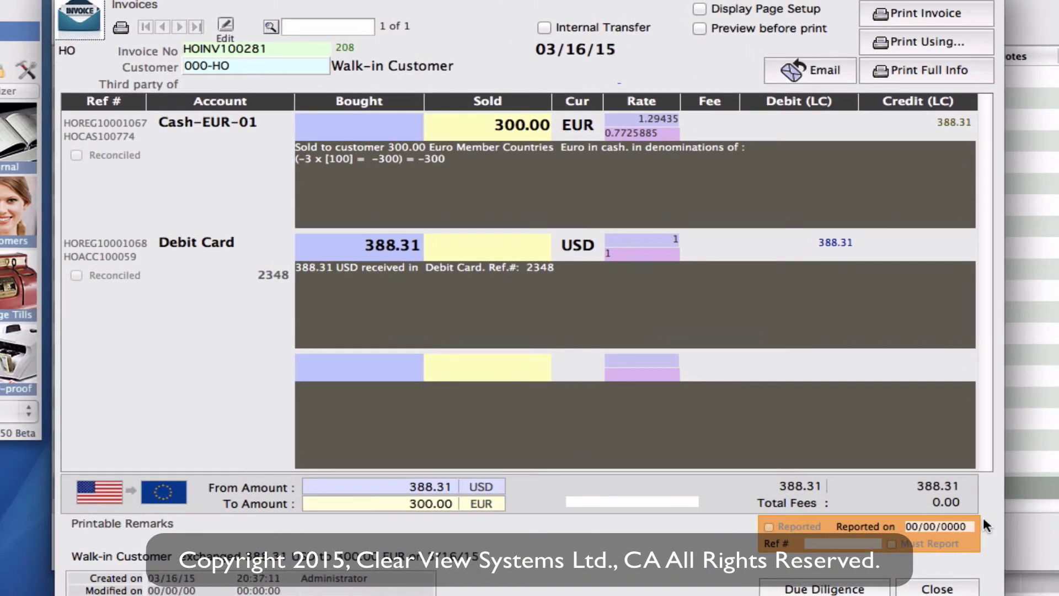
{"action": "left_click", "coordinate": [924, 591]}
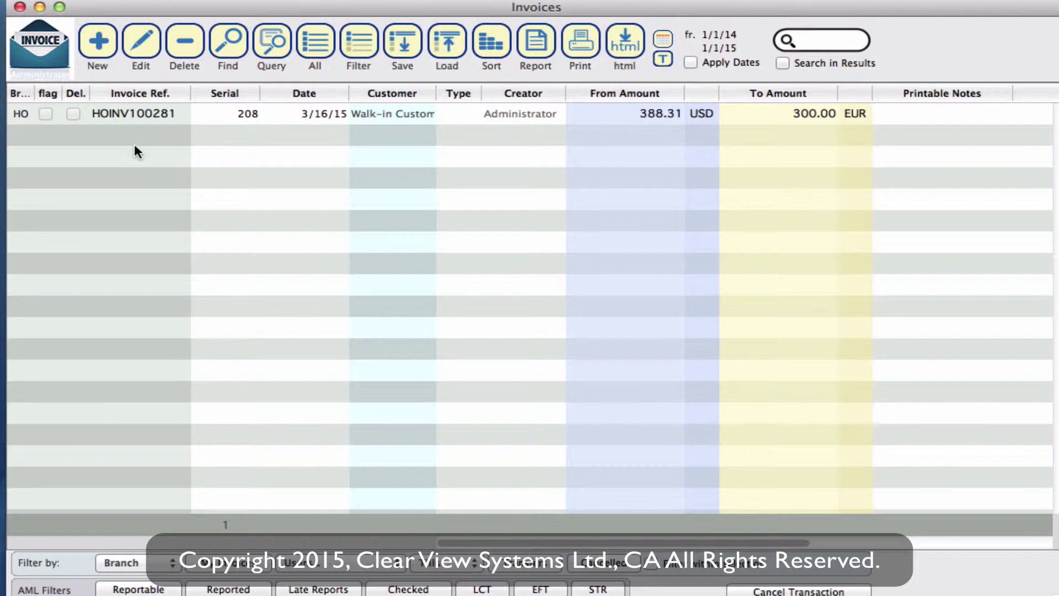
Step: Start new sell invoice HOINV100282 for 400 and change its currency to GBP
{"action": "left_click", "coordinate": [89, 46]}
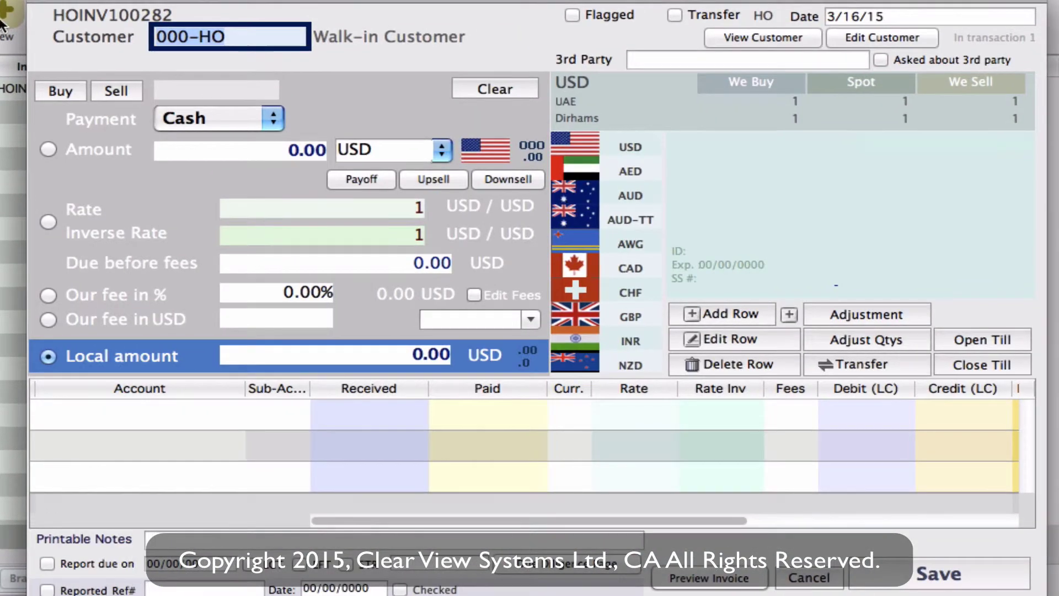
{"action": "key", "text": "Tab"}
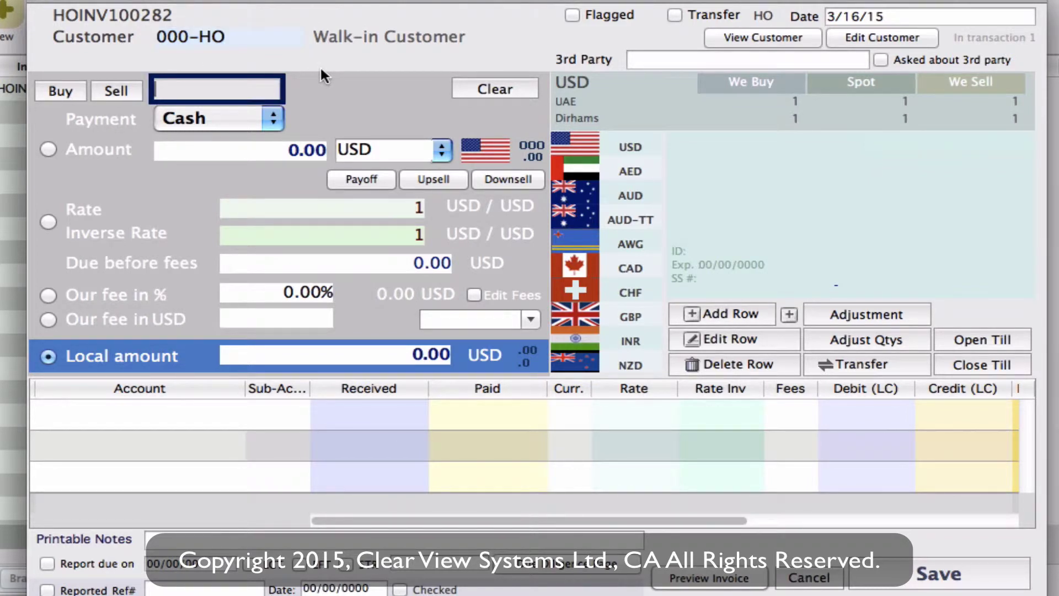
{"action": "type", "text": "eur"}
{"action": "key", "text": "Return"}
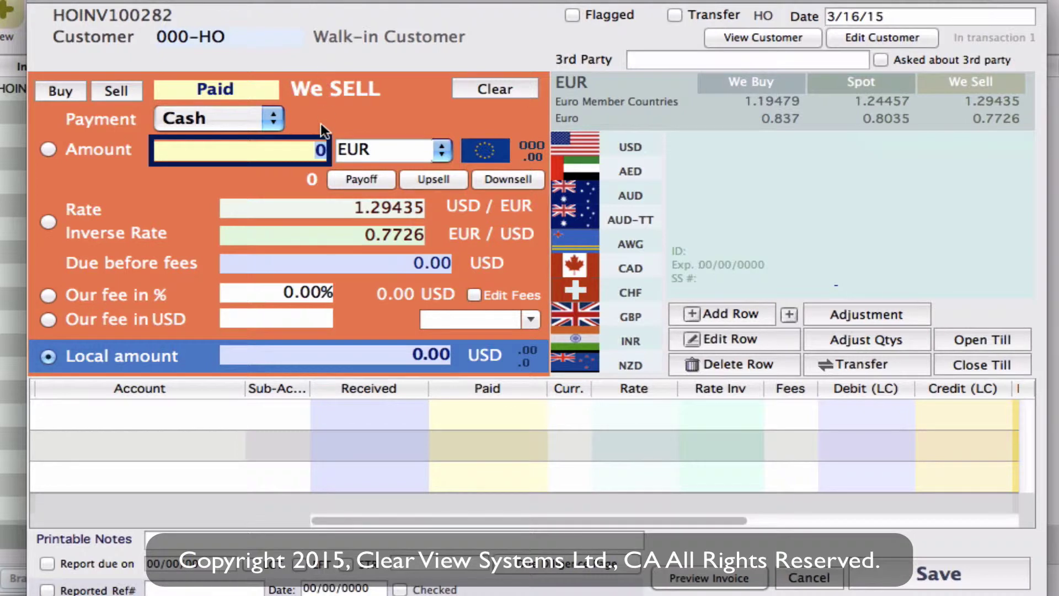
{"action": "type", "text": "400"}
{"action": "key", "text": "Tab"}
{"action": "type", "text": "gbp"}
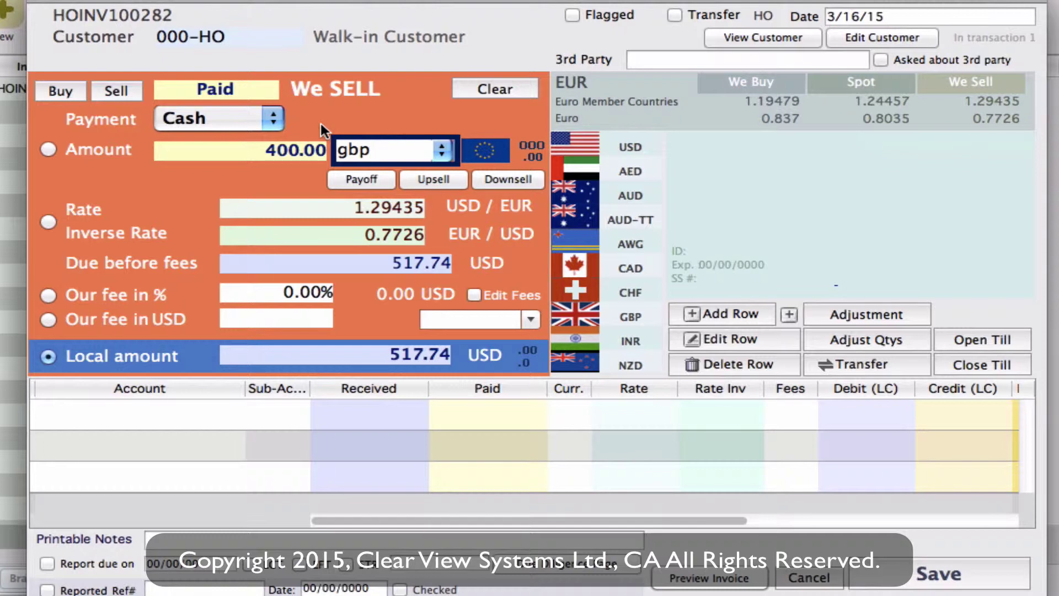
{"action": "key", "text": "Tab"}
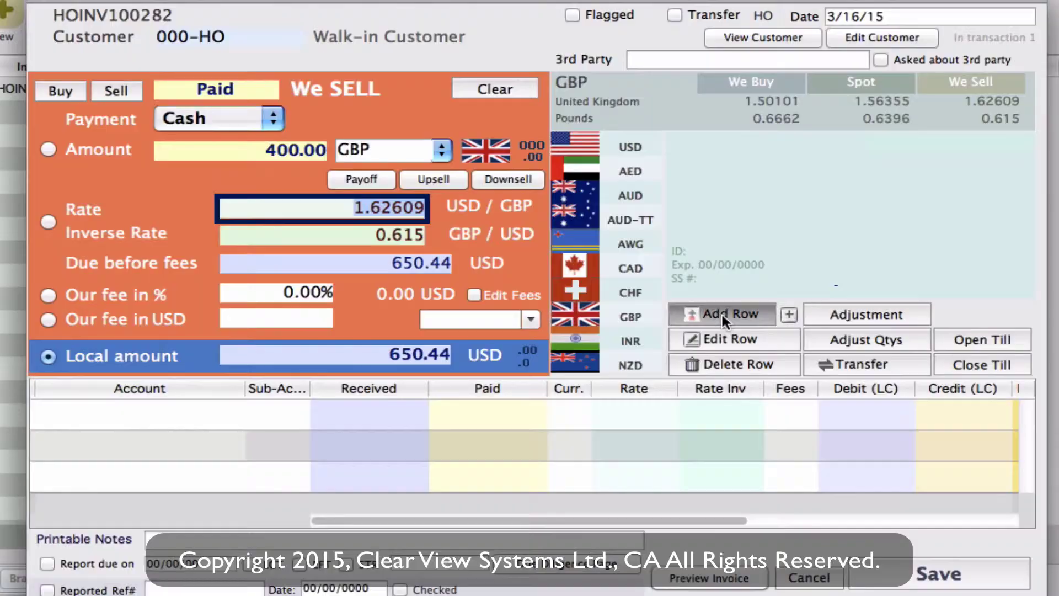
Step: Add a Cash-GBP-01 row counting four 100 GBP notes and save the count
{"action": "left_click", "coordinate": [722, 314]}
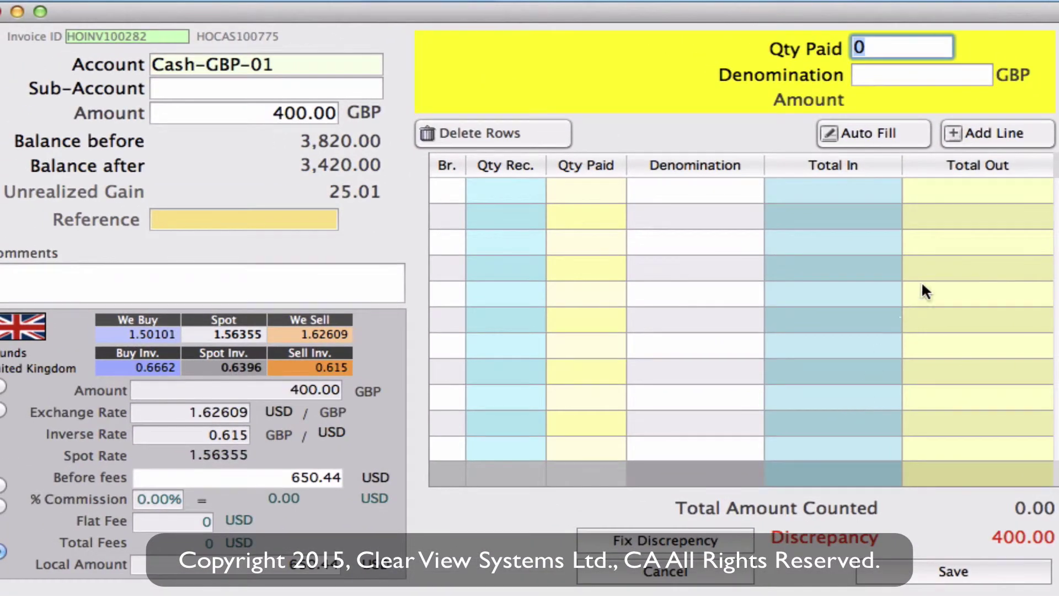
{"action": "type", "text": "4"}
{"action": "key", "text": "Tab"}
{"action": "type", "text": "100"}
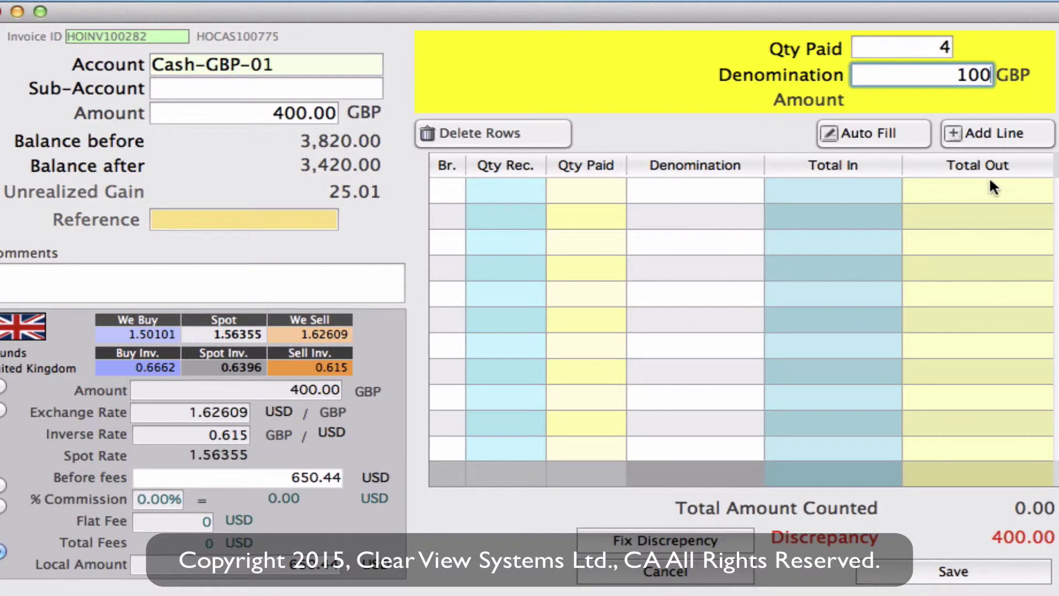
{"action": "left_click", "coordinate": [997, 133]}
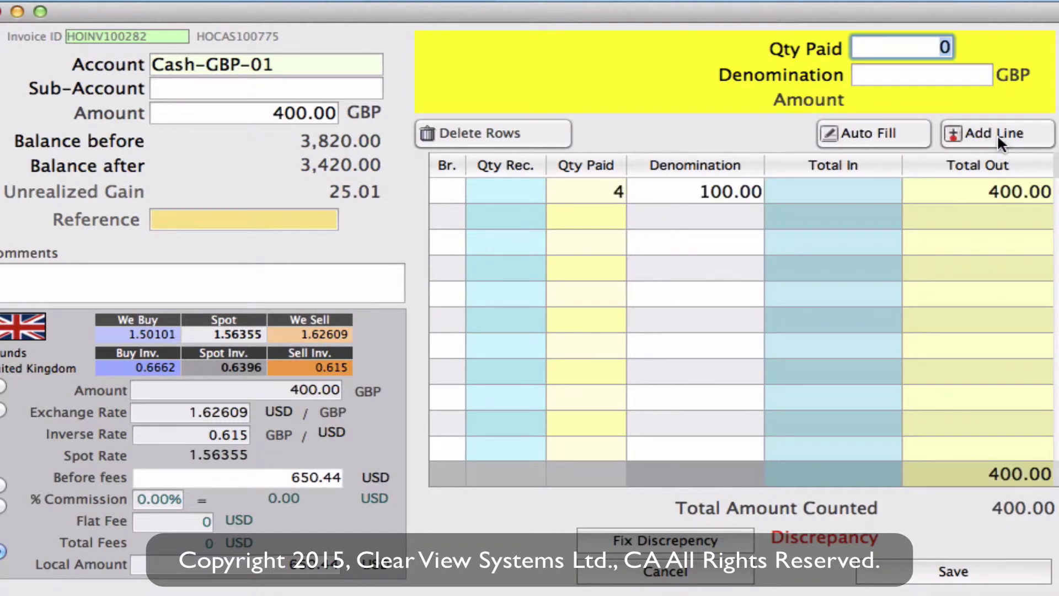
{"action": "left_click", "coordinate": [953, 573]}
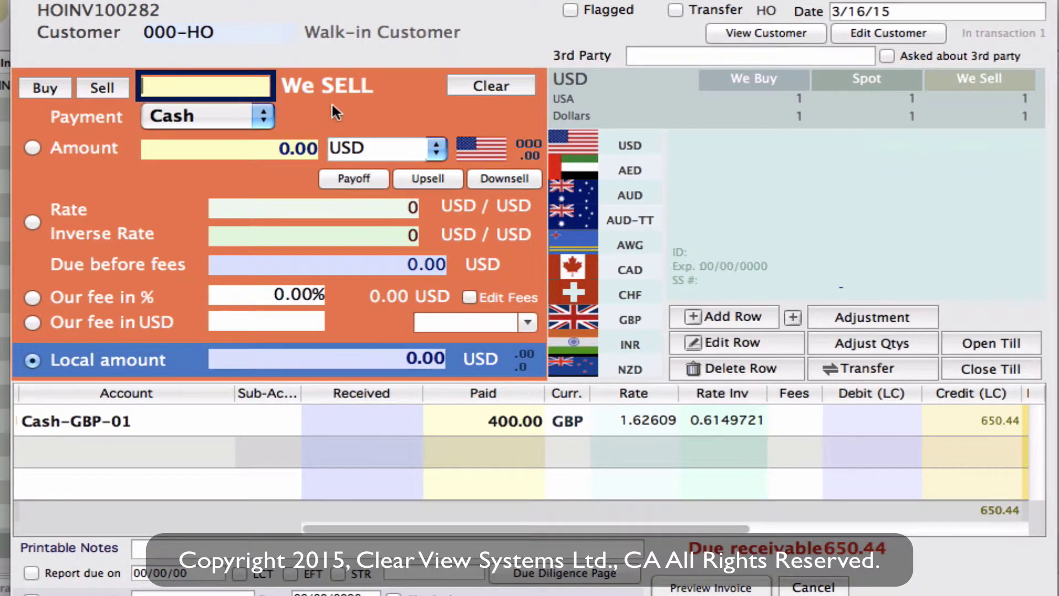
Step: Mark the payment as Received from the customer through the Debit Card account
{"action": "type", "text": "r"}
{"action": "key", "text": "Return"}
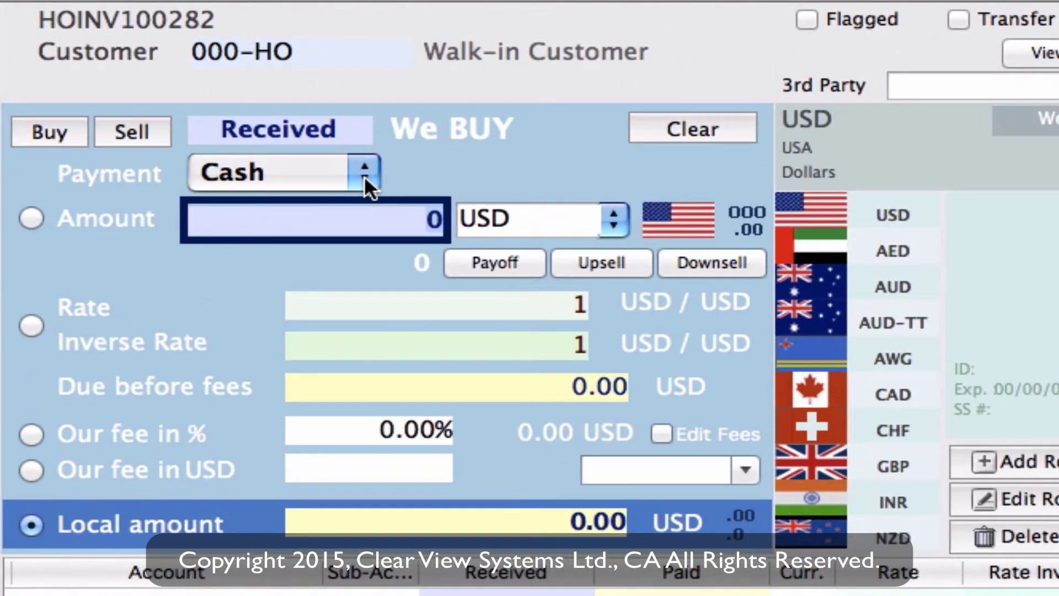
{"action": "left_click", "coordinate": [364, 175]}
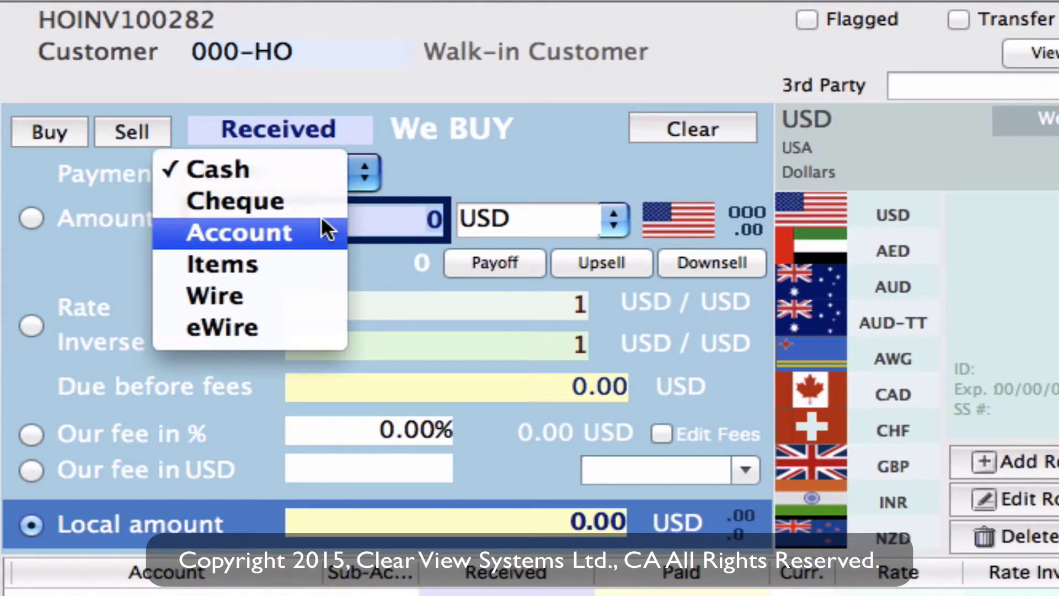
{"action": "left_click", "coordinate": [316, 232]}
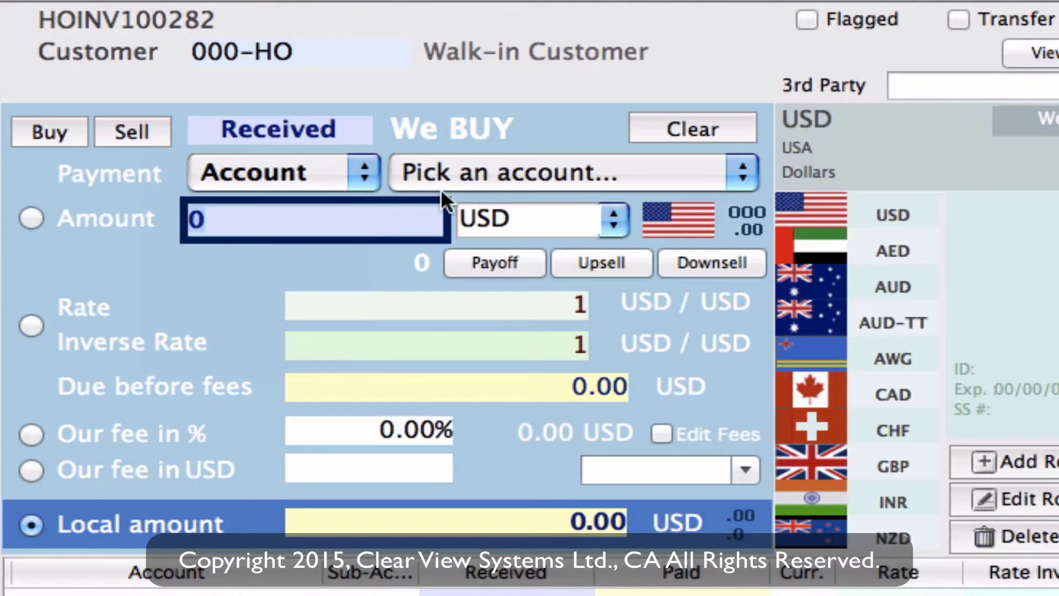
{"action": "left_click", "coordinate": [742, 177]}
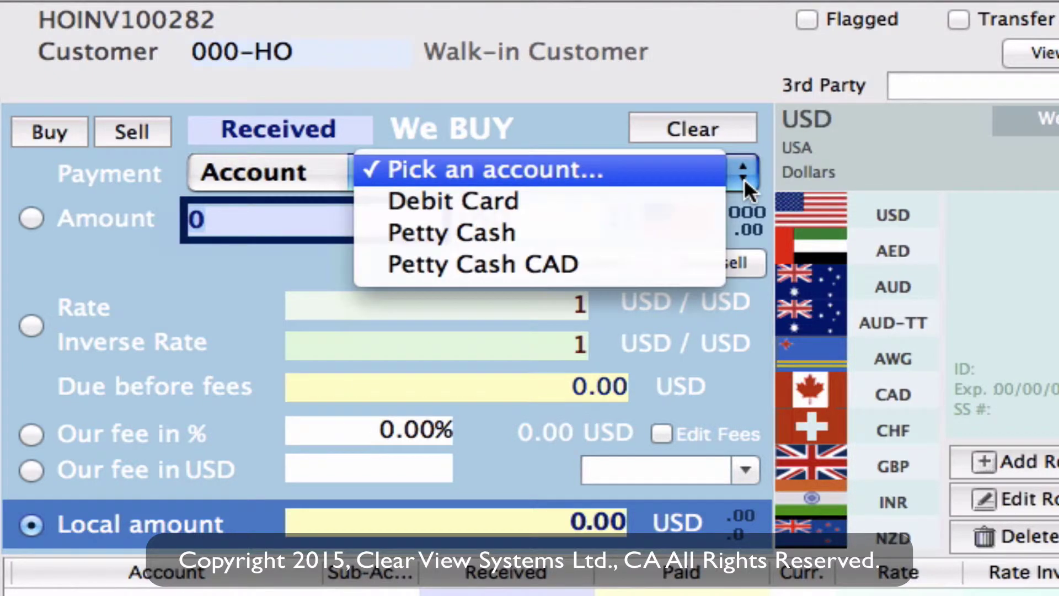
{"action": "left_click", "coordinate": [554, 200]}
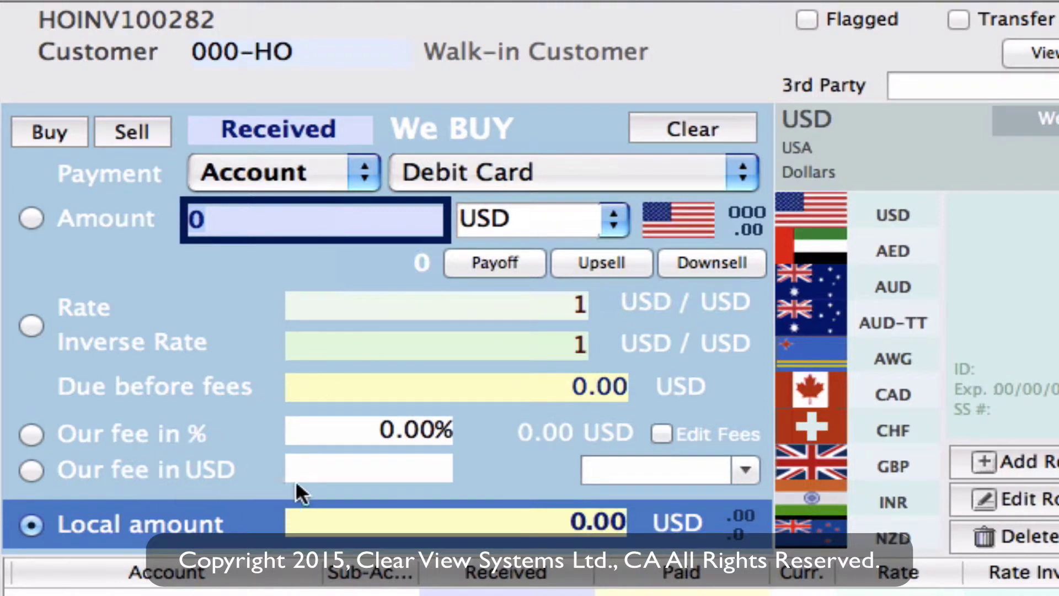
Step: Set a flat 3.00 USD fee and pay off the full 653.44 USD owed
{"action": "left_click", "coordinate": [339, 470]}
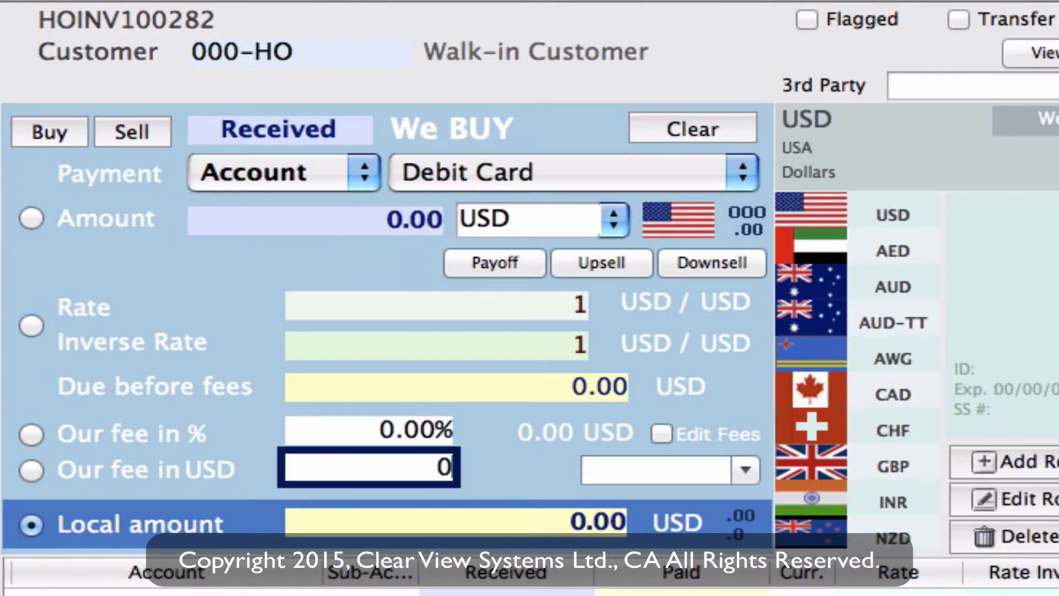
{"action": "key", "text": "BackSpace"}
{"action": "type", "text": "3"}
{"action": "key", "text": "Tab"}
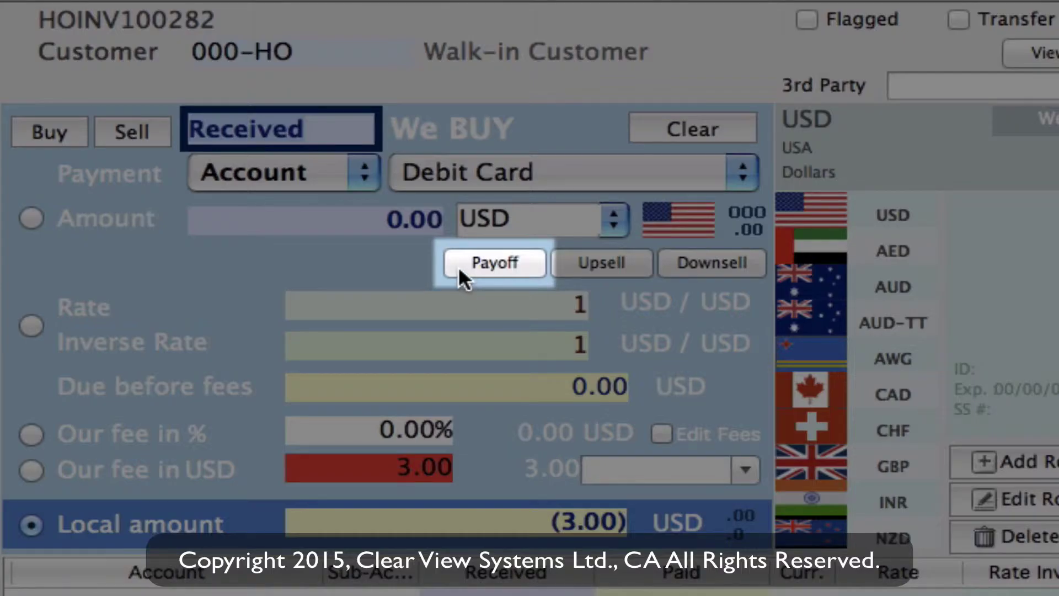
{"action": "left_click", "coordinate": [464, 263]}
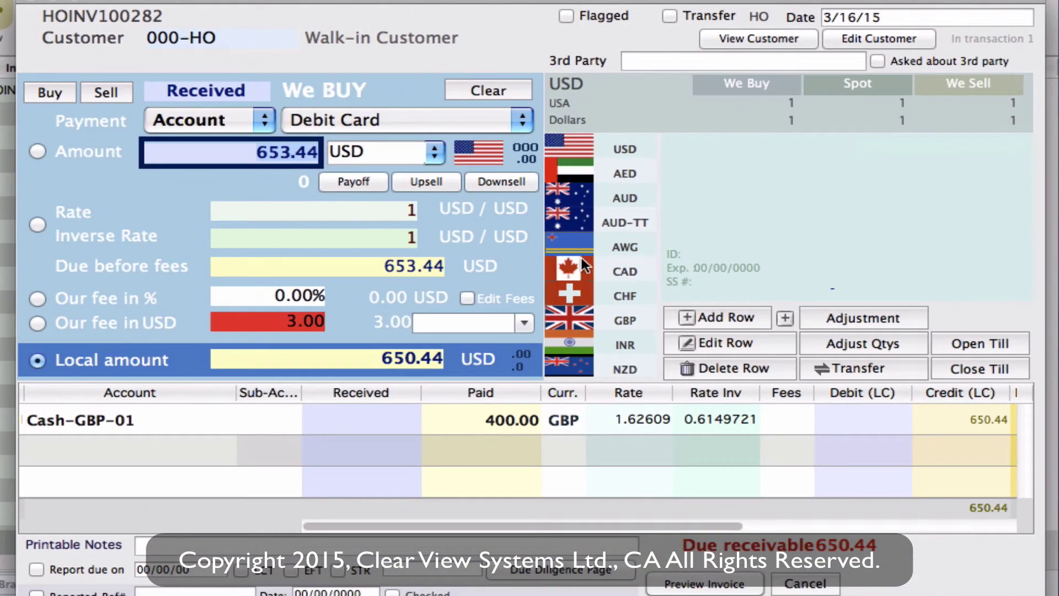
Step: Add the Debit Card receipt row with reference number 2940 and save invoice HOINV100282
{"action": "left_click", "coordinate": [722, 316]}
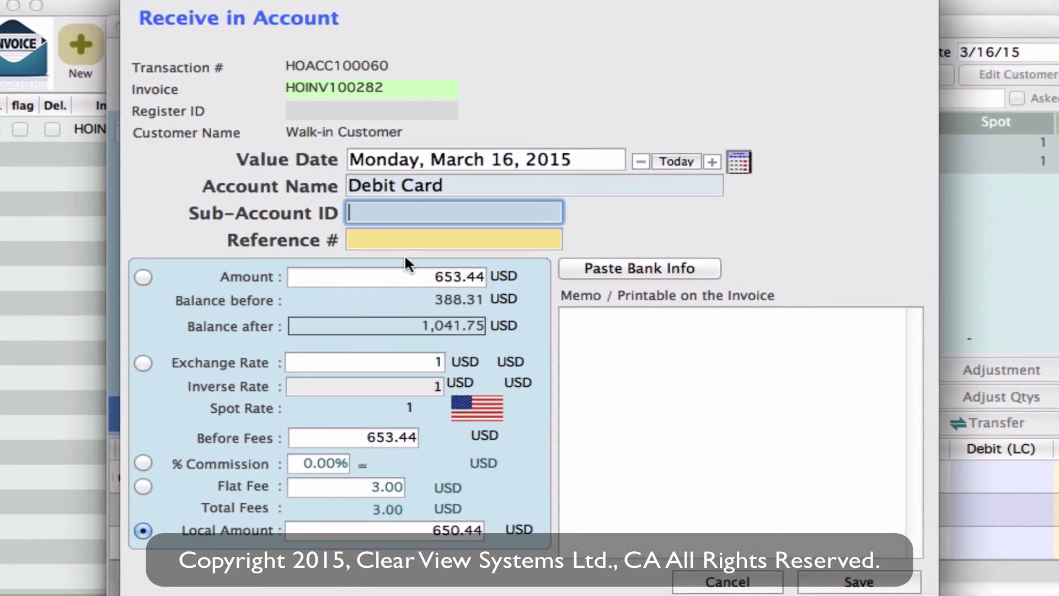
{"action": "left_click", "coordinate": [365, 238]}
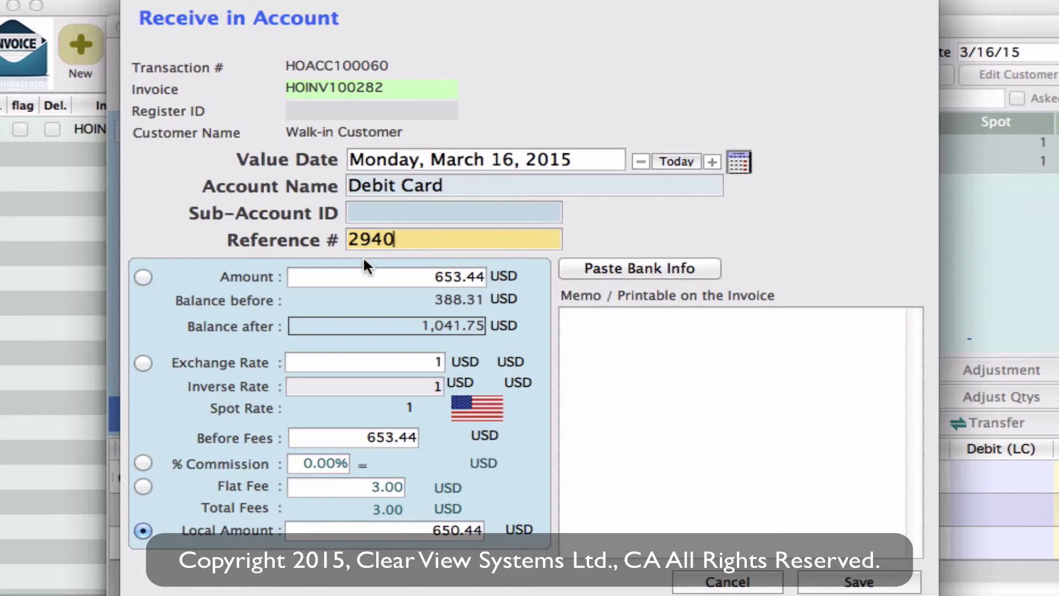
{"action": "left_click", "coordinate": [826, 584]}
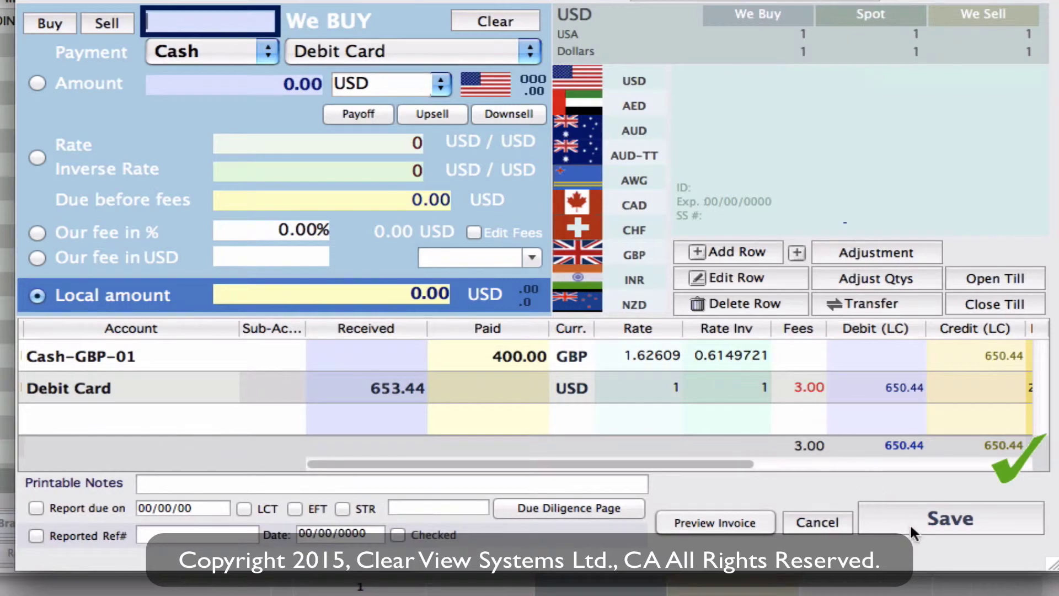
{"action": "left_click", "coordinate": [933, 527]}
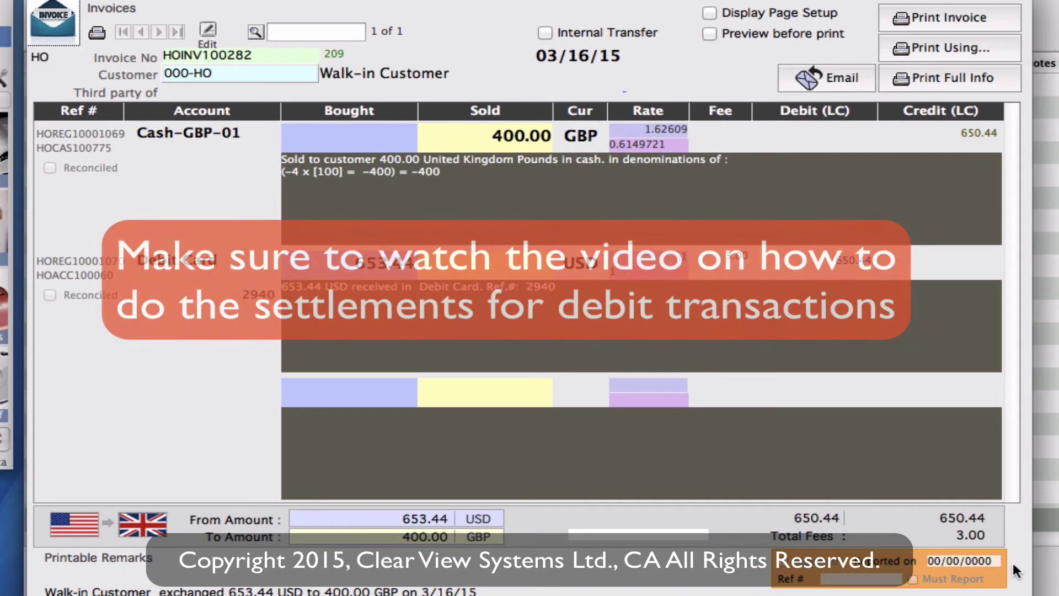